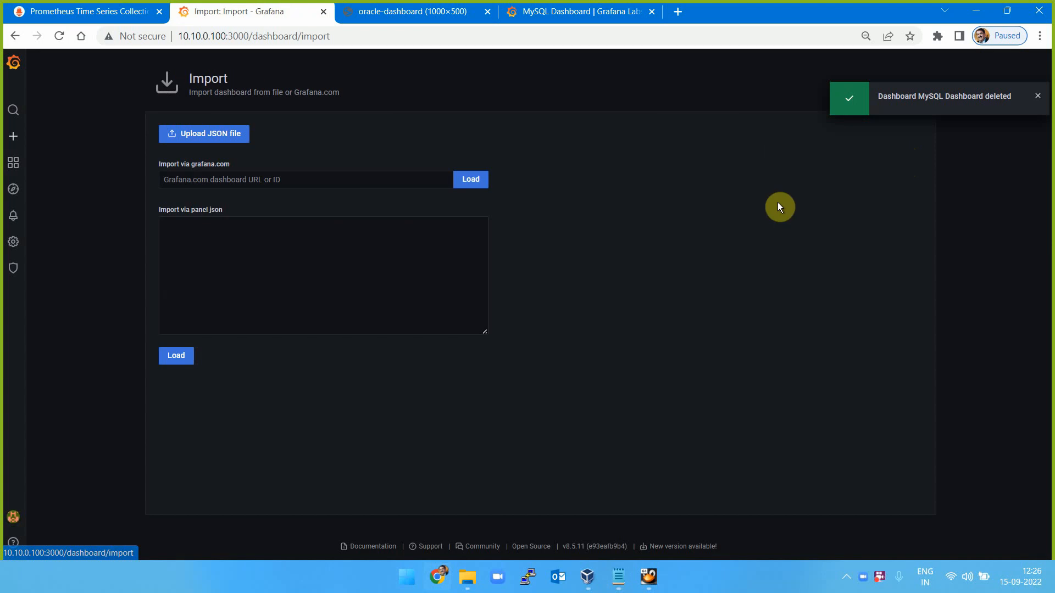
Step: Save and close the Plugins and Dashboards.txt file
left_click(436, 10)
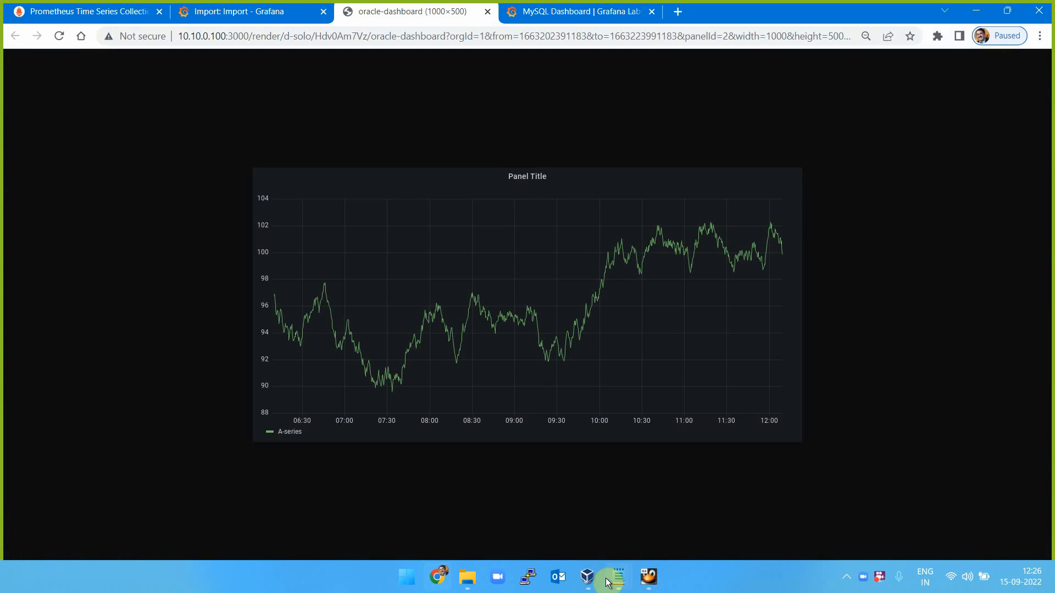
mouse_move(618, 577)
left_click(645, 489)
key("ctrl+s")
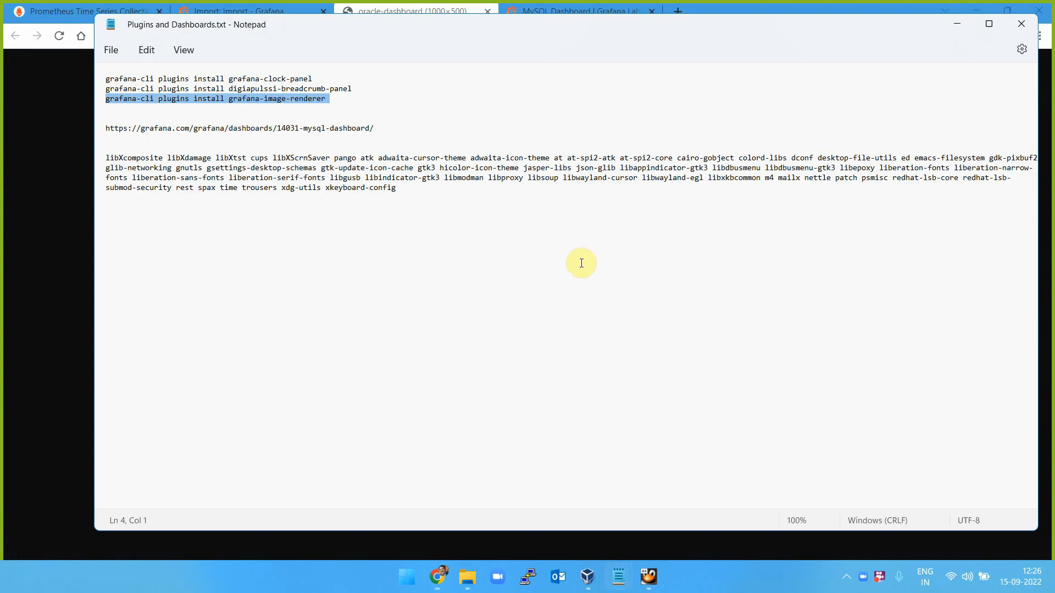
left_click(1014, 28)
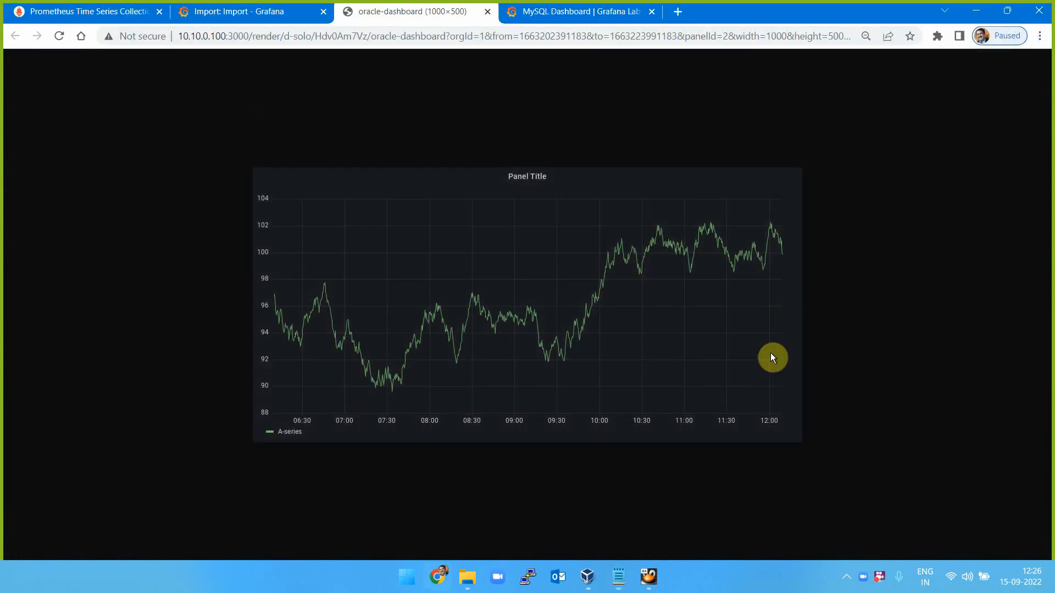
Step: Close the untitled Notepad document without saving it and close the mysql-dashboard_rev2.json file
mouse_move(619, 577)
left_click(608, 487)
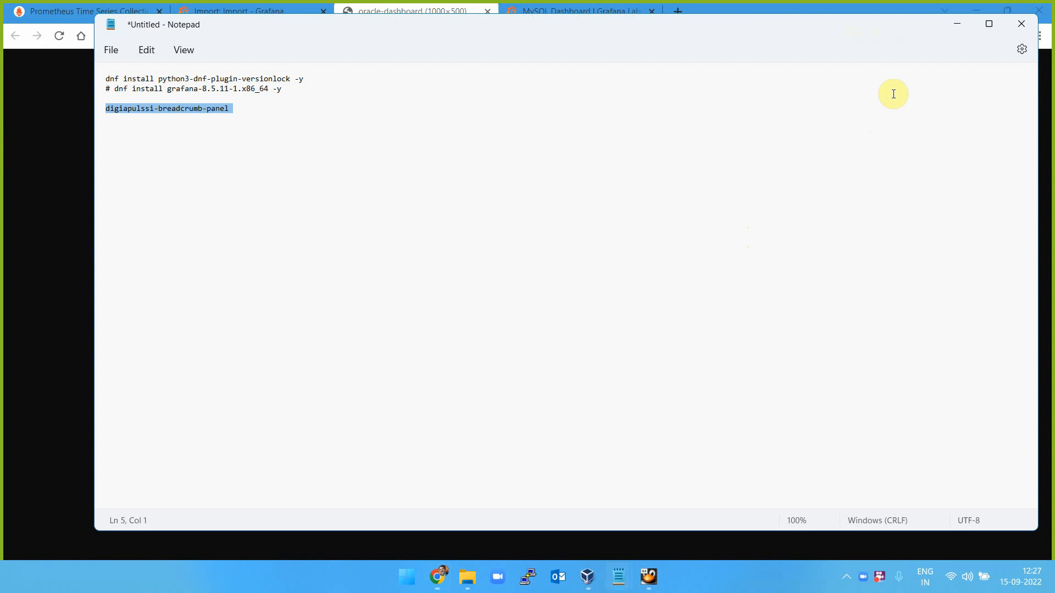
left_click(1022, 26)
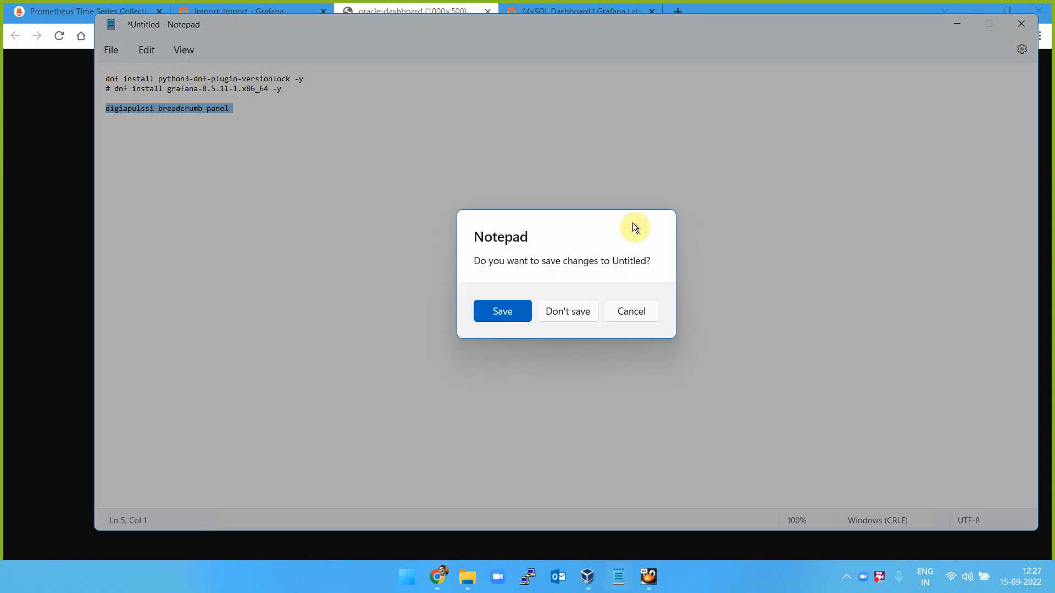
left_click(571, 308)
left_click(619, 577)
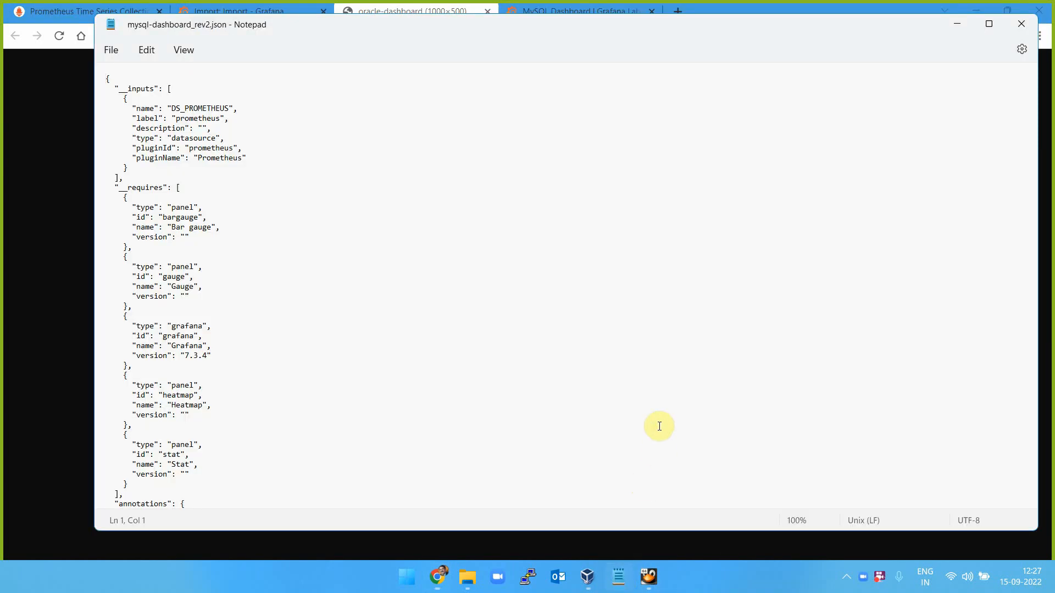
left_click(1022, 25)
Step: Open mysql-dashboard_rev2.json from the Downloads folder in Notepad and copy its entire contents
left_click(456, 580)
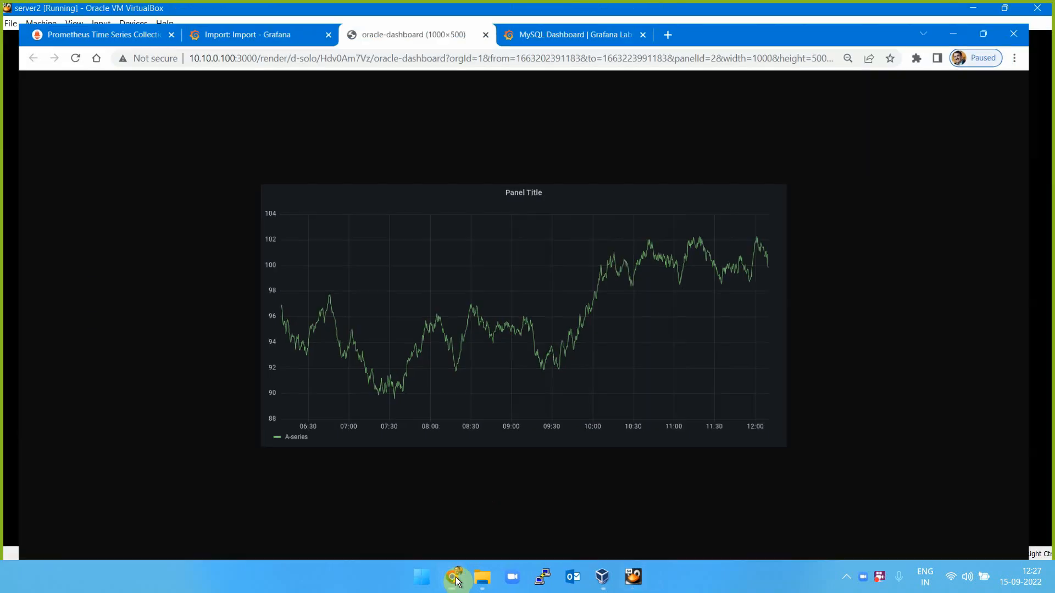
left_click(482, 577)
left_click(53, 120)
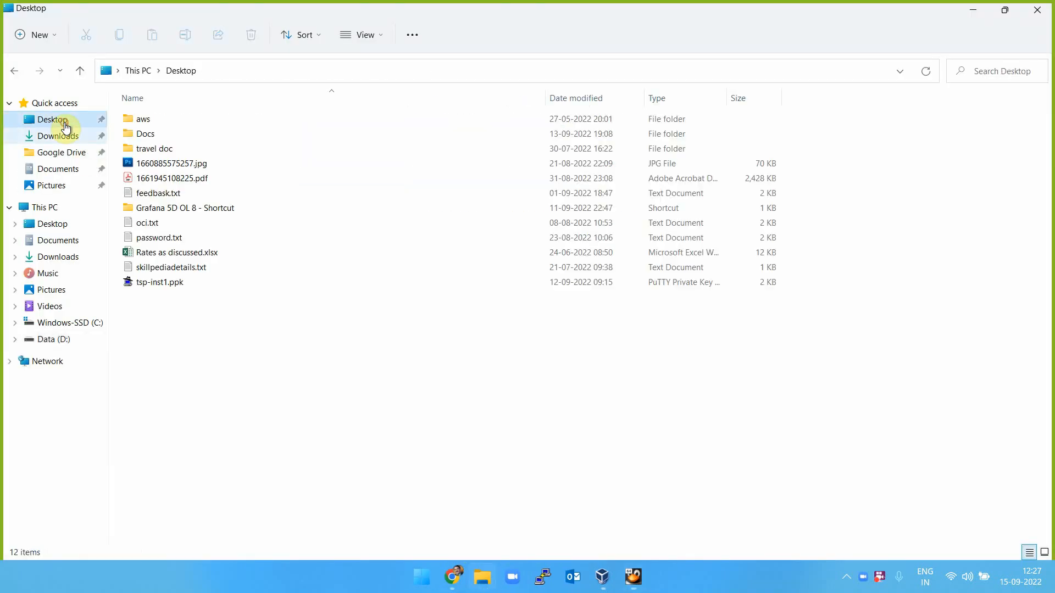
left_click(70, 167)
left_click(65, 136)
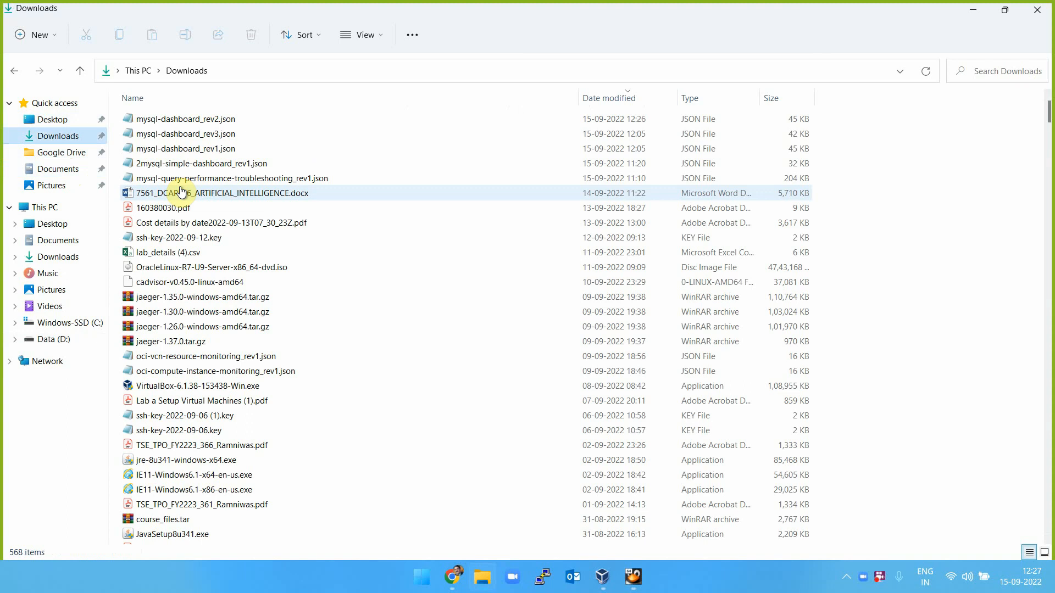
left_click(215, 126)
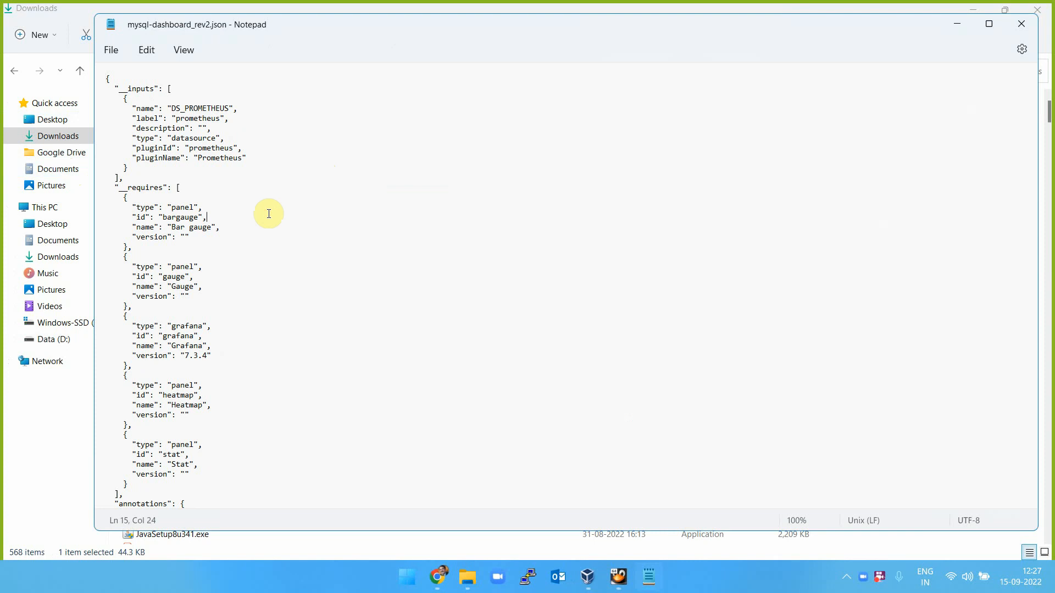
key("ctrl+a")
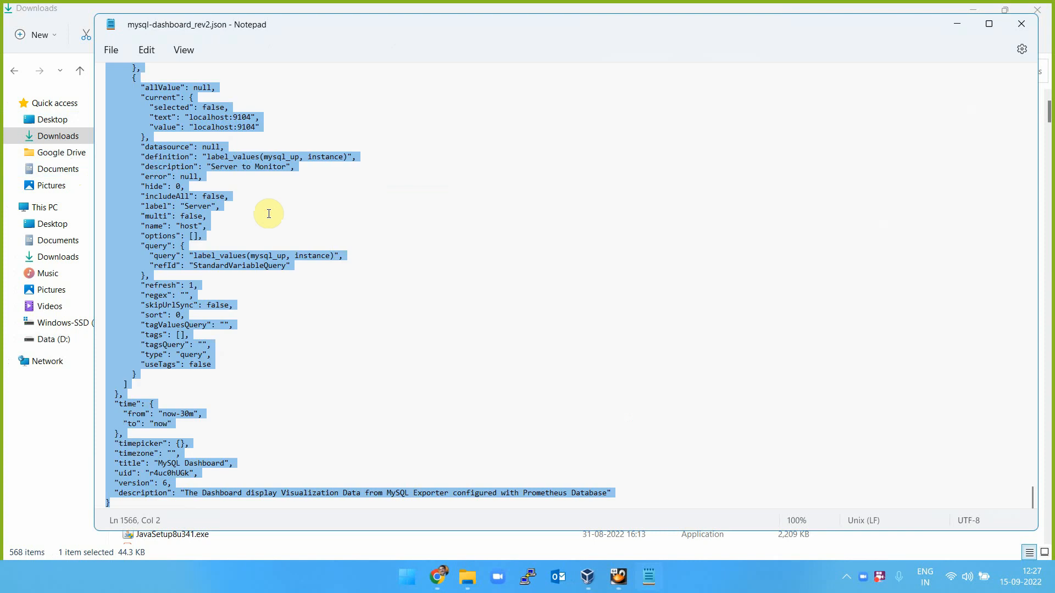
Step: Switch to Grafana's Import page in Chrome, paste the copied dashboard JSON as panel JSON and load it
left_click(959, 26)
left_click(971, 11)
left_click(443, 579)
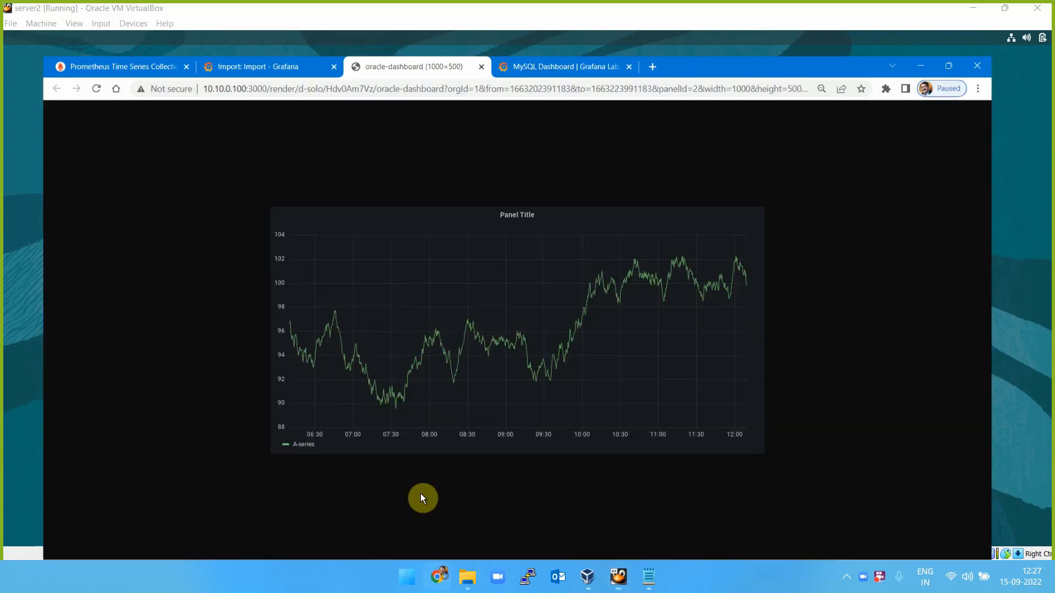
left_click(230, 11)
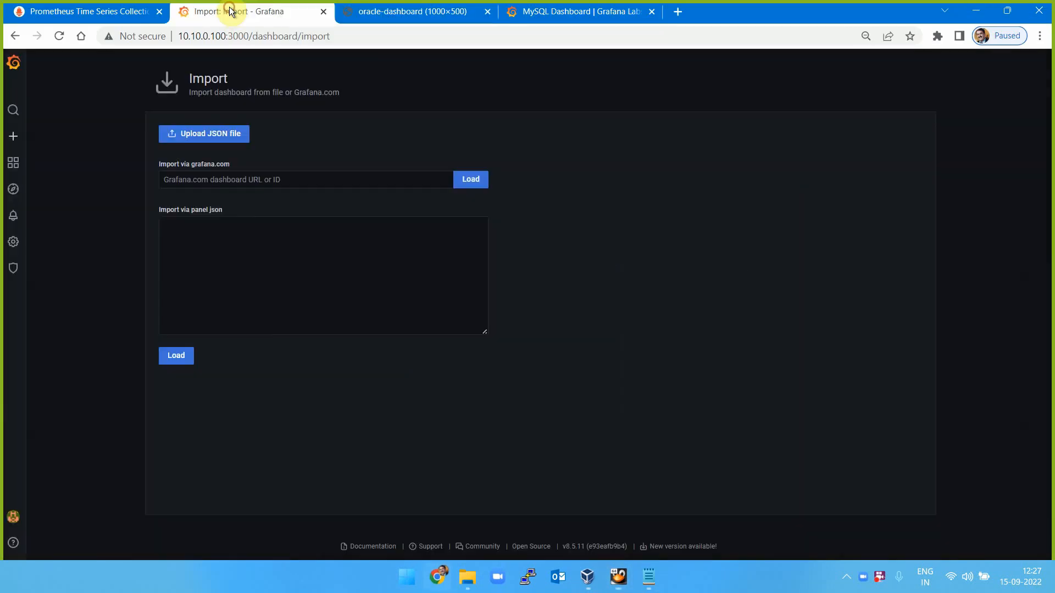
left_click(331, 264)
key("ctrl+v")
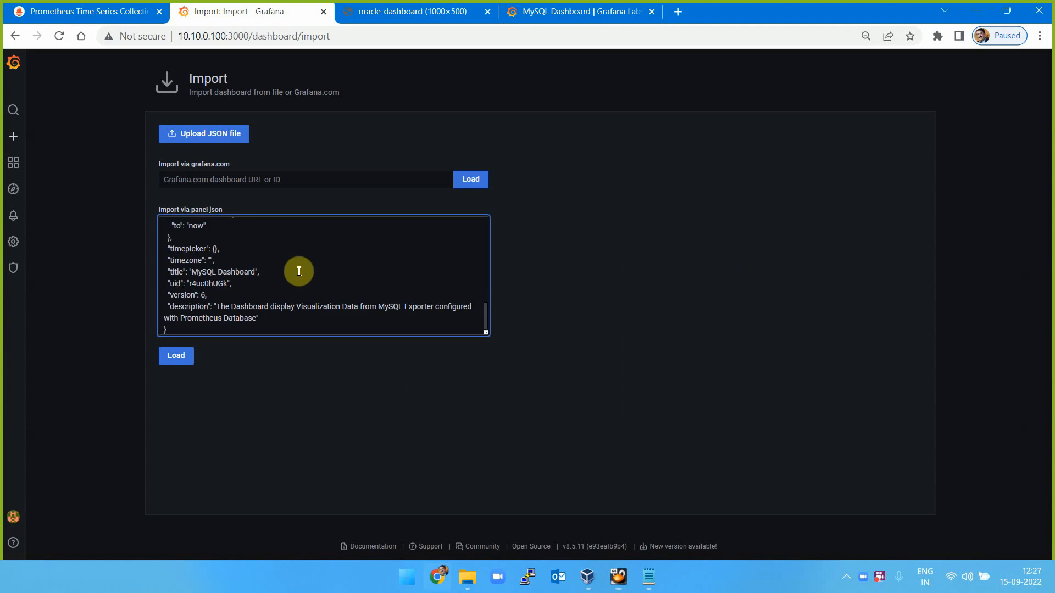
left_click(176, 356)
Step: Select Prometheus as the data source and import the MySQL Dashboard into the General folder
left_click(258, 316)
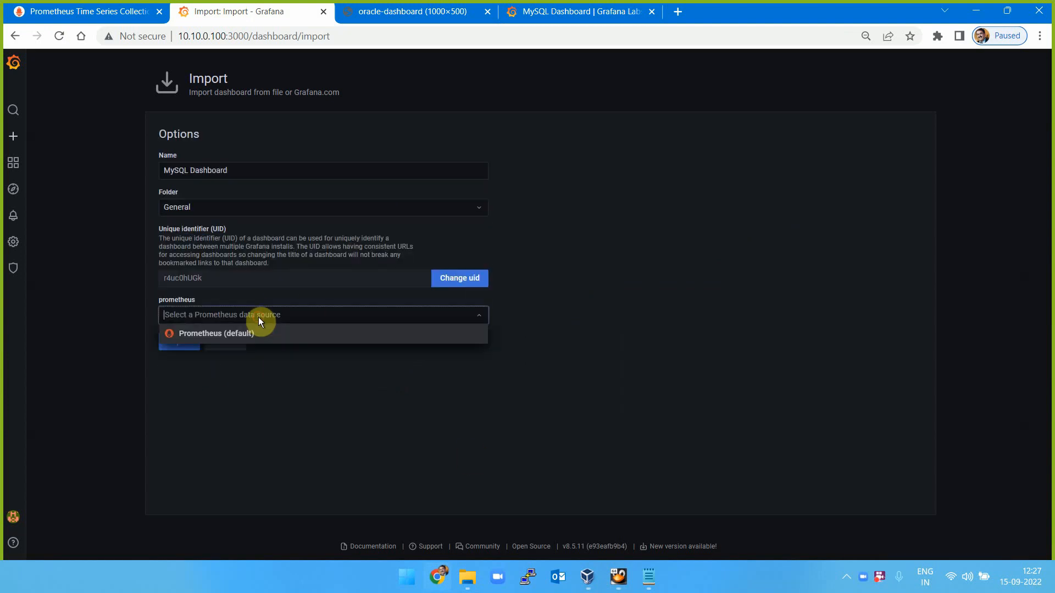
left_click(272, 333)
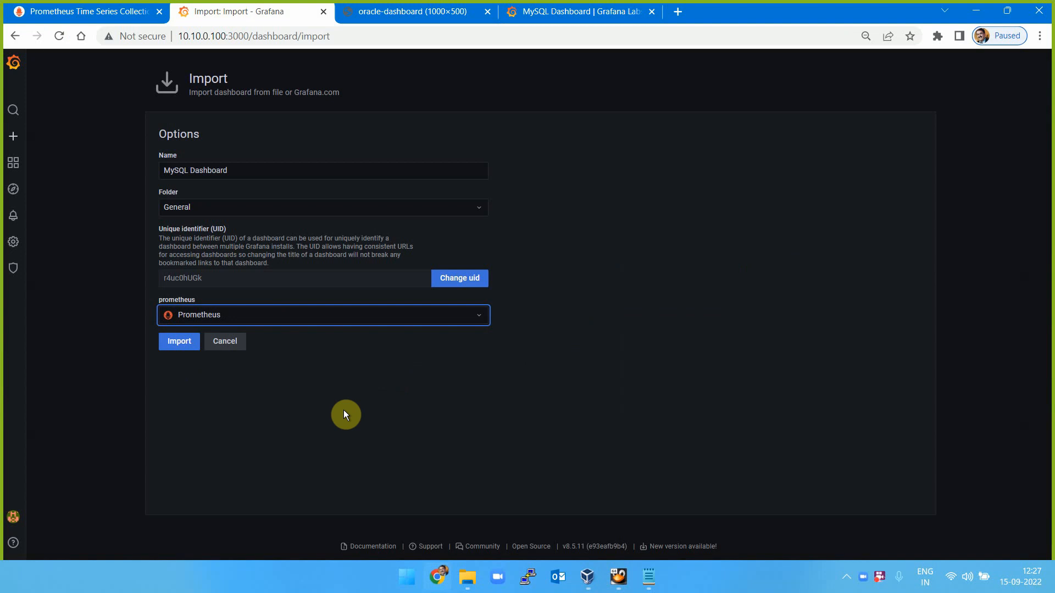
left_click(183, 341)
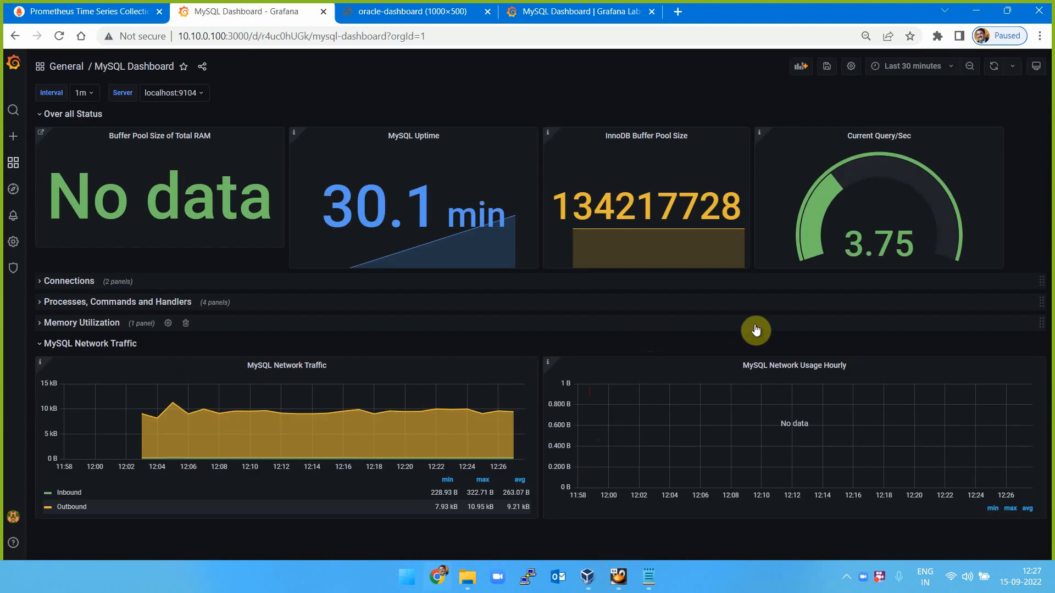
Step: Close the browser pages with the rendered oracle-dashboard image and the Grafana Labs MySQL Dashboard revisions
left_click(599, 11)
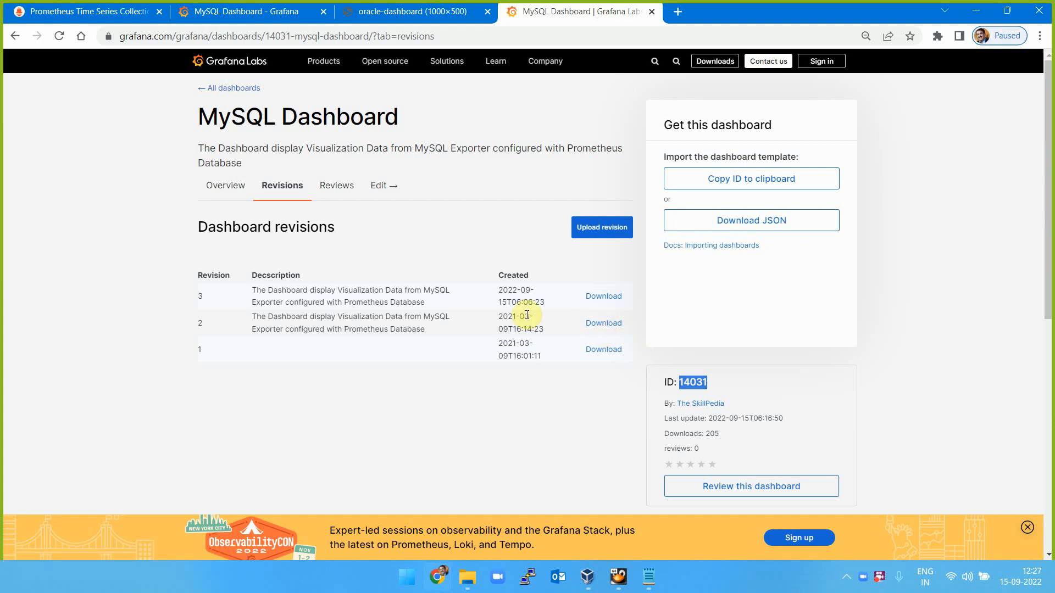
left_click(392, 11)
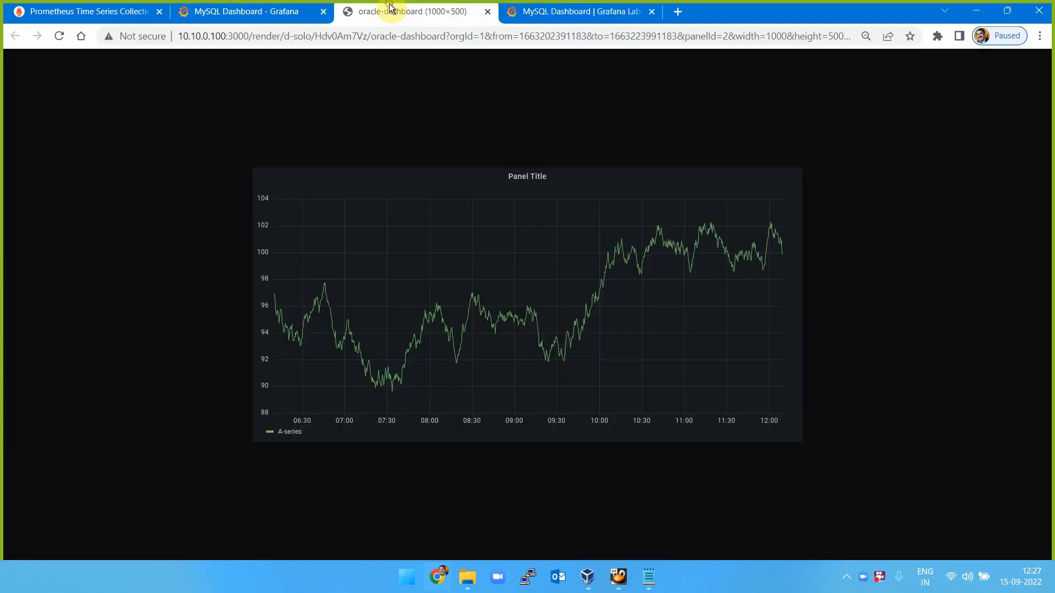
left_click(488, 11)
left_click(488, 11)
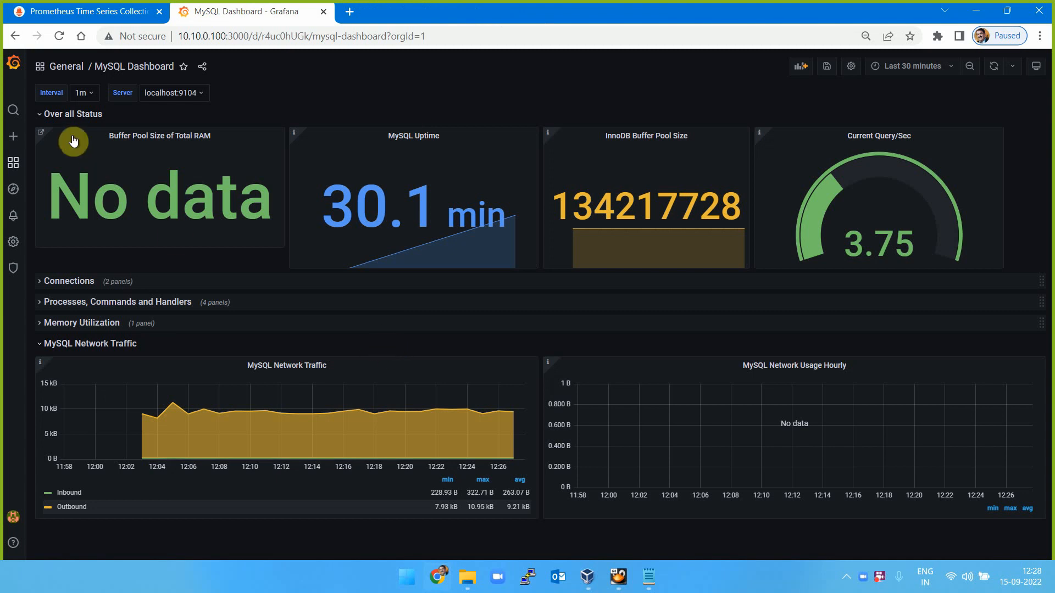
Step: Collapse the expanded dashboard rows and rename the Over all Status row to Overall MySQL Server Status
left_click(42, 113)
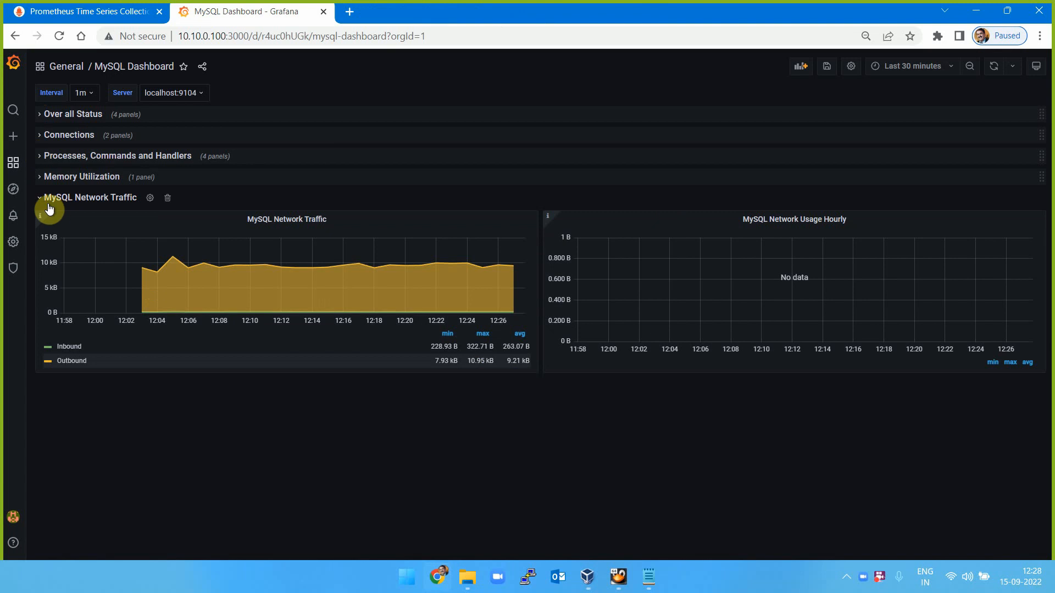
left_click(46, 198)
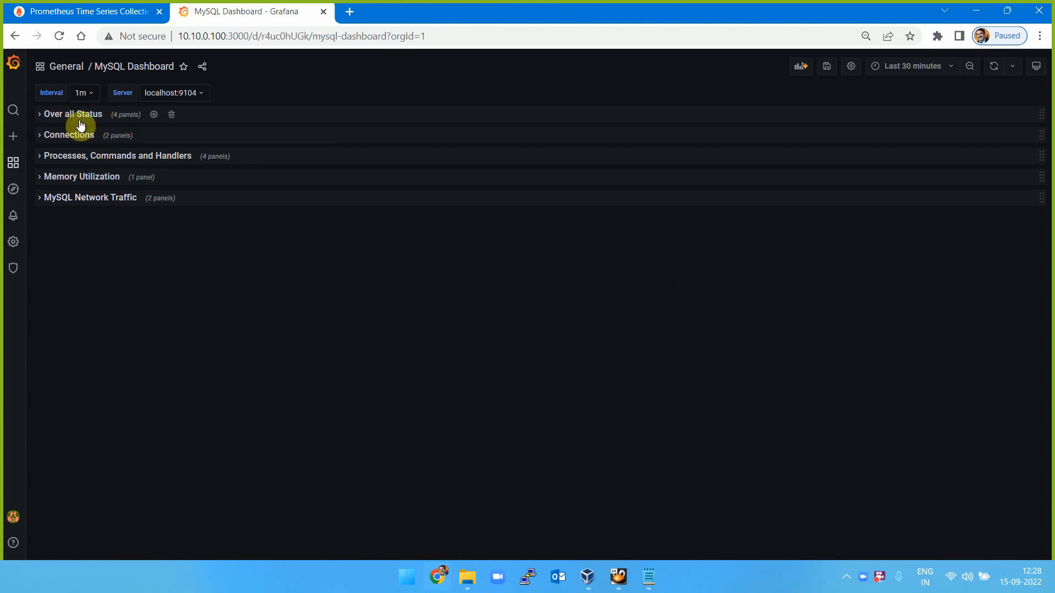
left_click(153, 113)
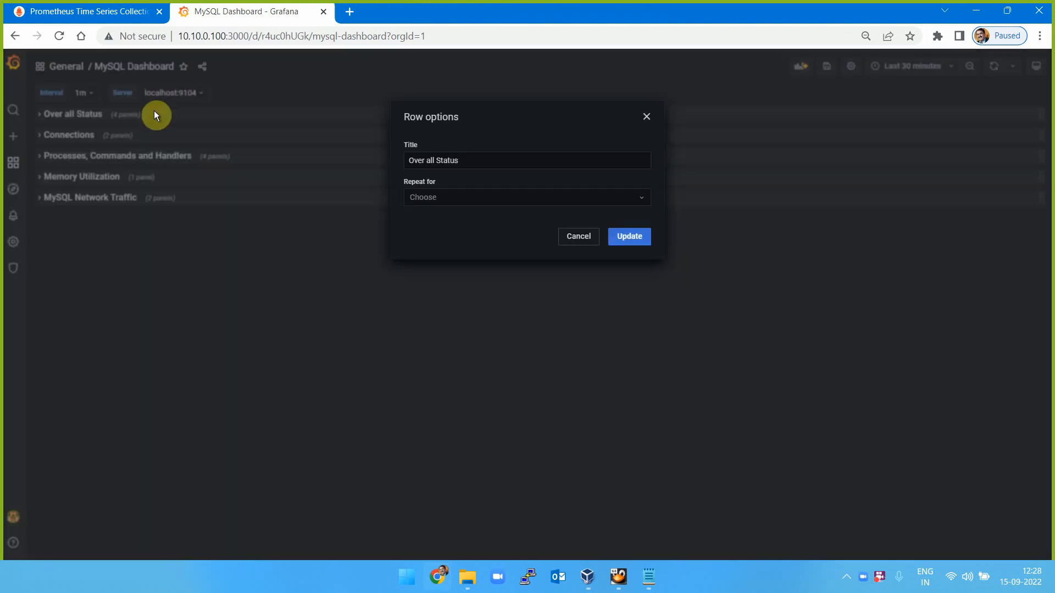
left_click(426, 158)
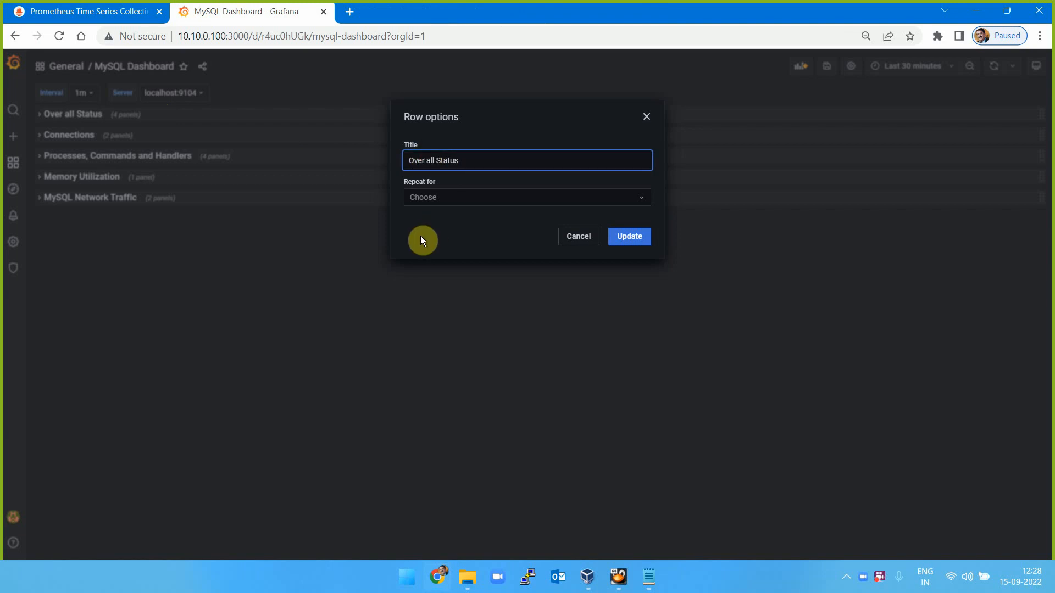
key("BackSpace")
type("MySQL Server")
left_click(632, 236)
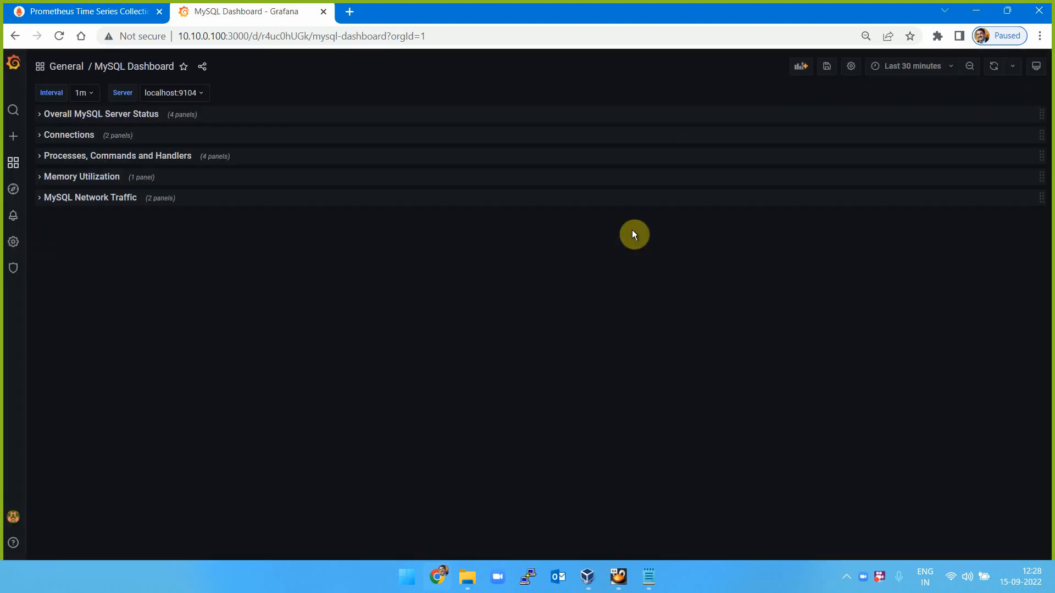
Step: Expand the Overall MySQL Server Status row and examine the query of the InnoDB Buffer Pool Size panel in its editor
left_click(39, 116)
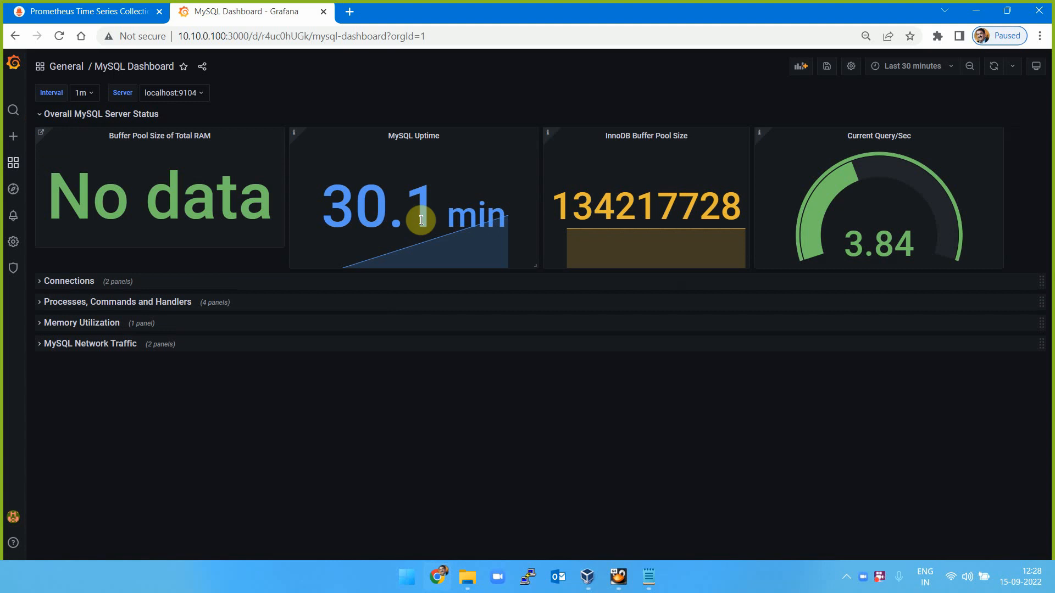
mouse_move(744, 241)
left_click(690, 137)
left_click(688, 166)
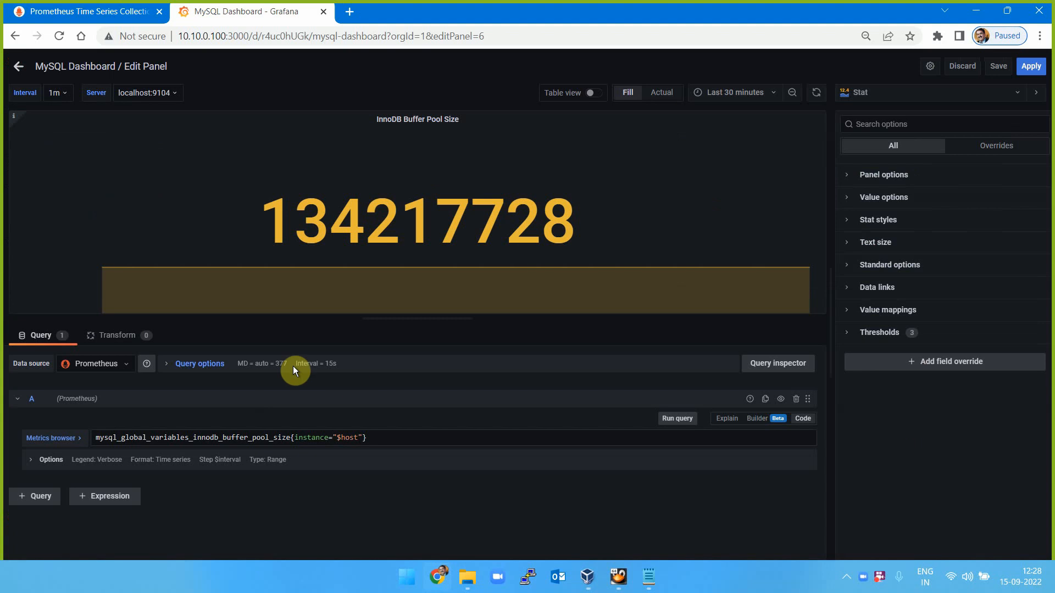
left_click(380, 438)
key("ctrl+a")
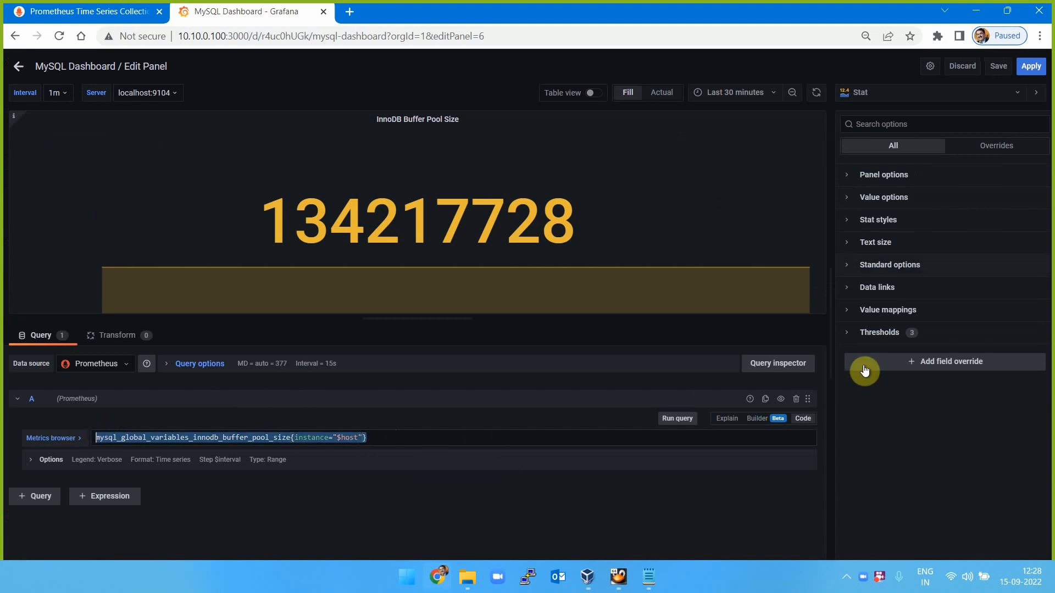
Step: Review the Stat styles options of the InnoDB Buffer Pool Size panel and return to the dashboard
left_click(853, 223)
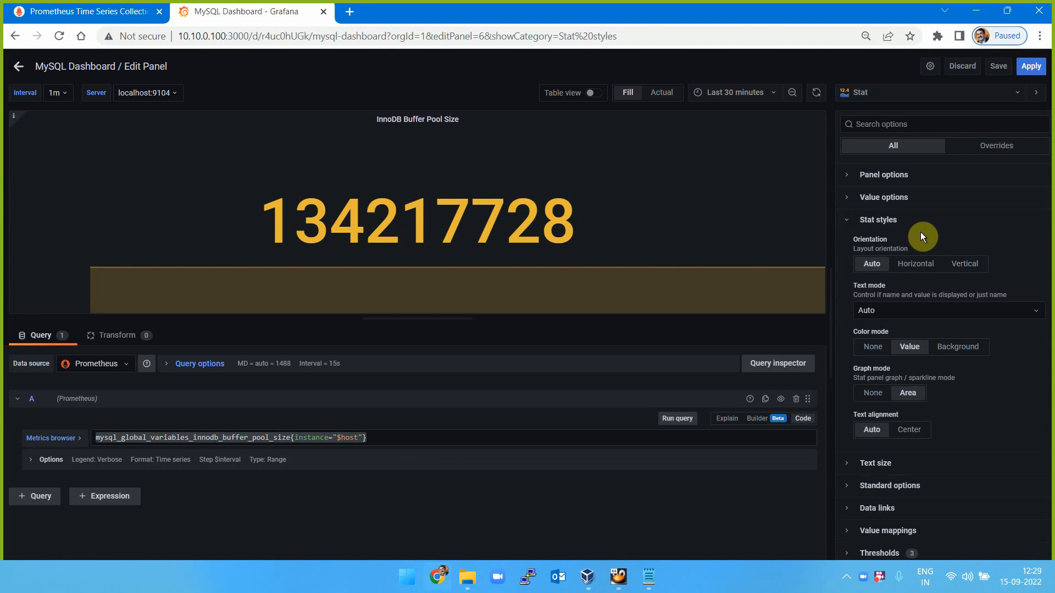
left_click(847, 223)
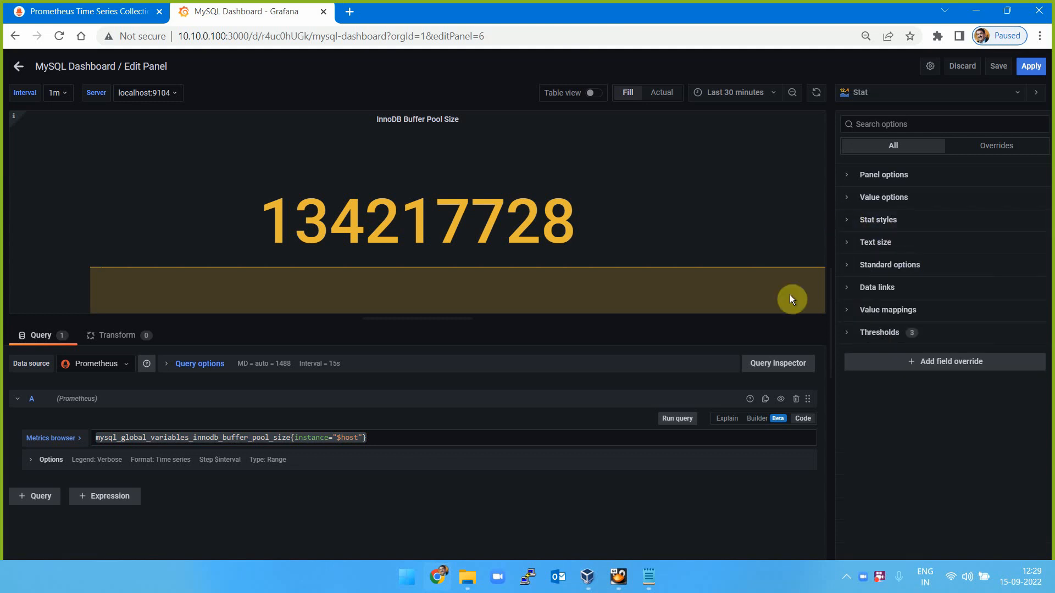
mouse_move(789, 299)
mouse_move(514, 203)
left_click(1030, 68)
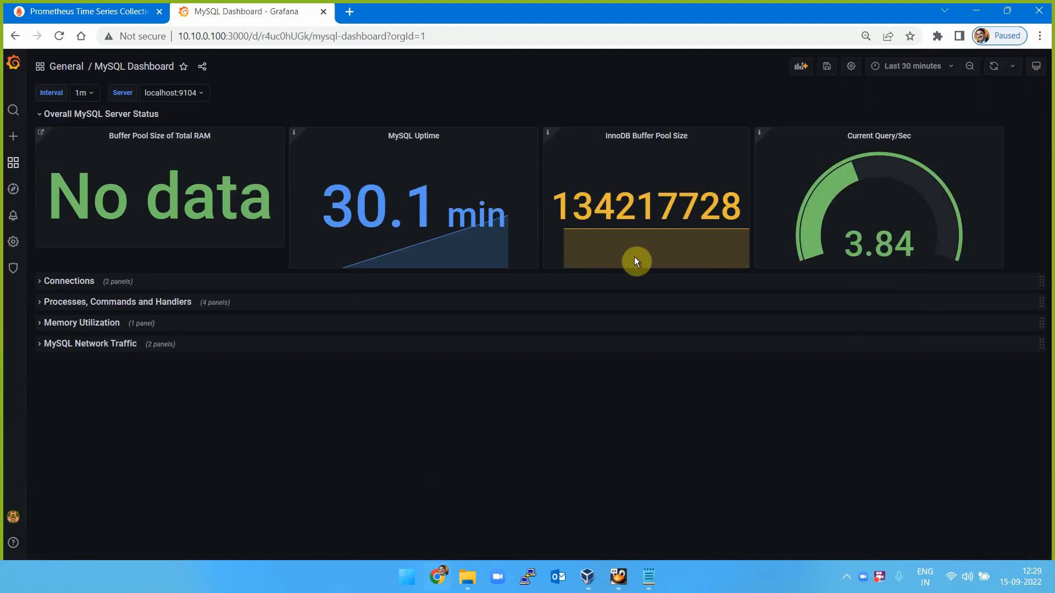
Step: With only the Connections and Processes, Commands and Handlers rows expanded, move the Top Command Counters line graph into the Connections row
left_click(39, 113)
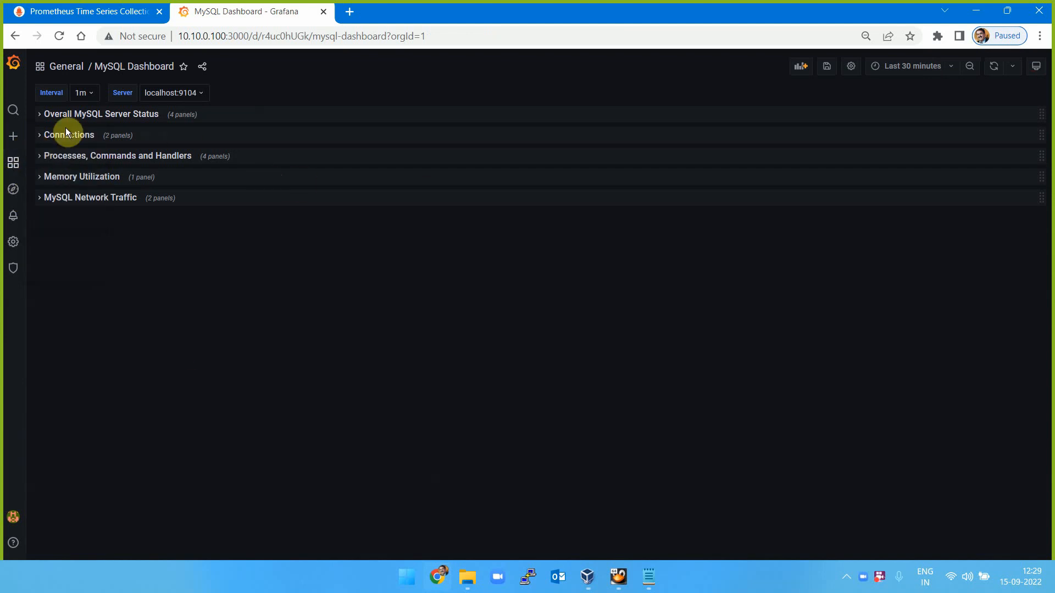
left_click(44, 139)
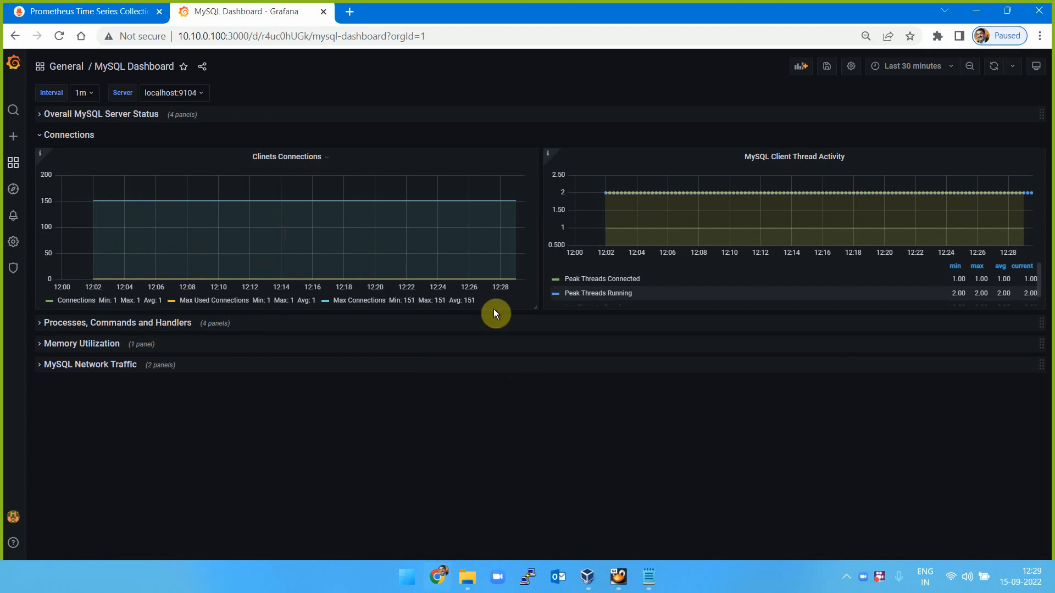
mouse_move(536, 308)
left_mouse_down()
mouse_move(447, 309)
mouse_move(483, 322)
mouse_move(526, 314)
mouse_move(523, 306)
left_mouse_up()
left_click(40, 328)
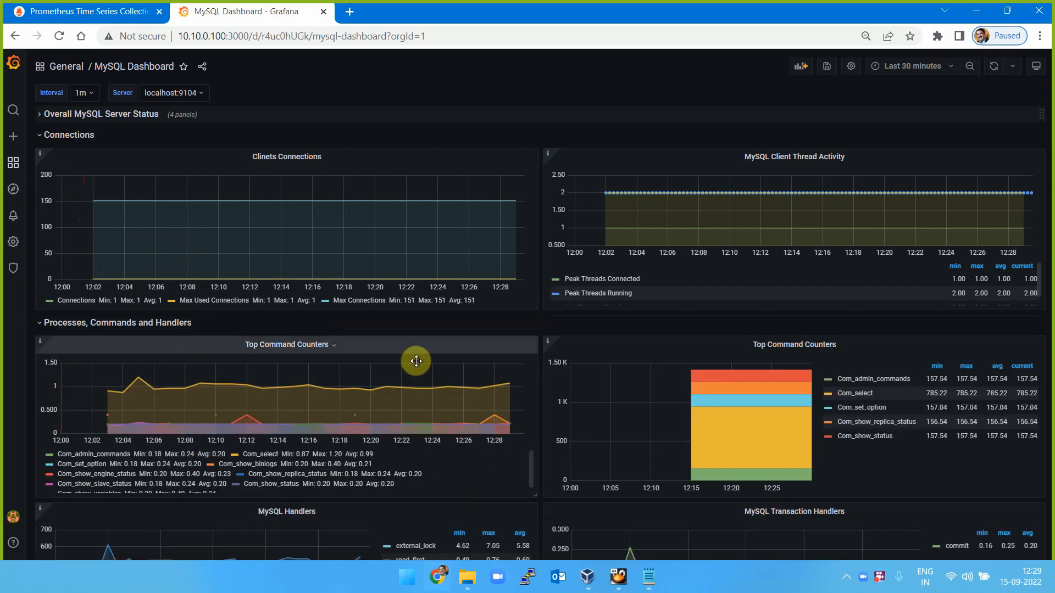
left_click_drag(415, 356, 426, 247)
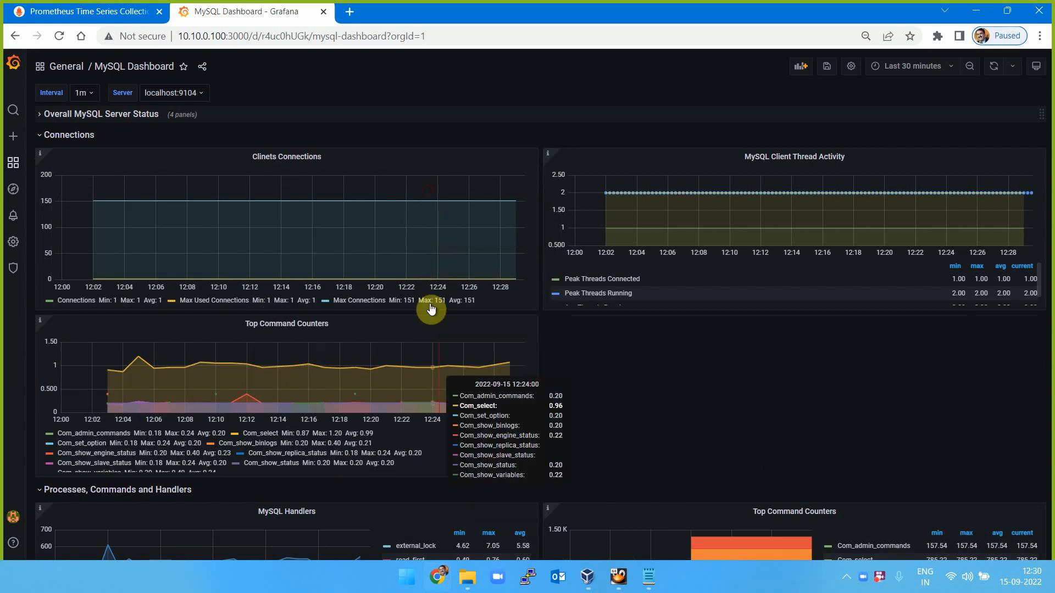
Step: Collapse the Connections and Processes, Commands and Handlers rows and review the Memory Utilization and MySQL Network Traffic rows one at a time
left_click(39, 135)
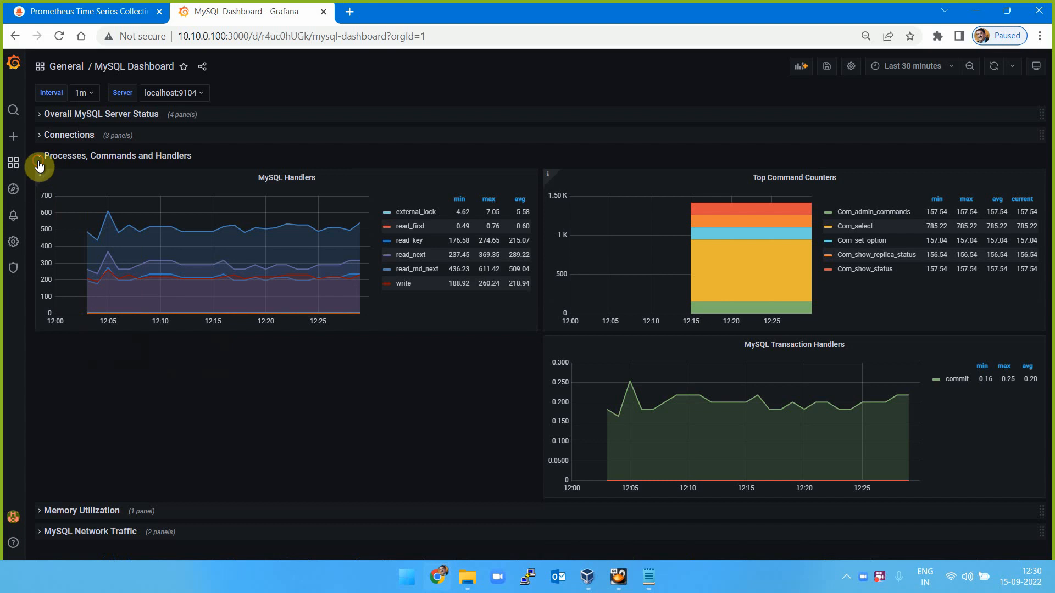
left_click(38, 162)
left_click(37, 181)
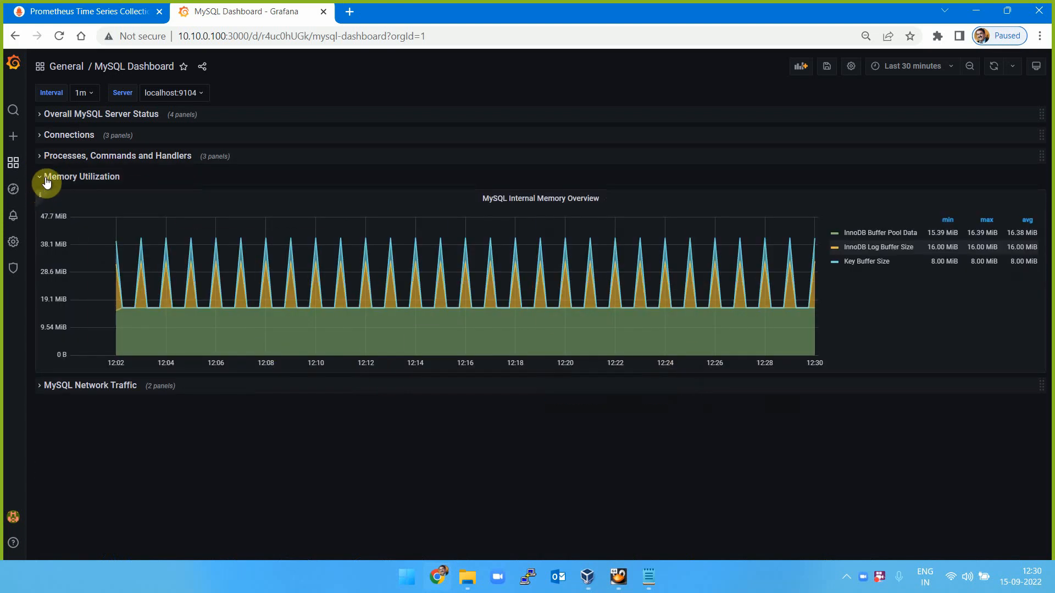
left_click(41, 177)
mouse_move(16, 268)
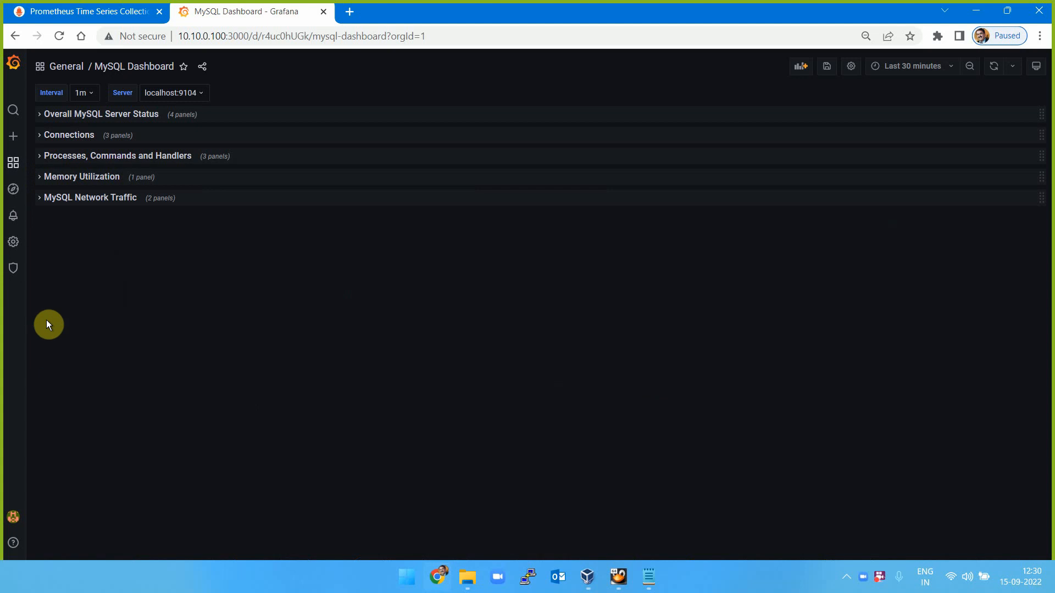
left_click(34, 197)
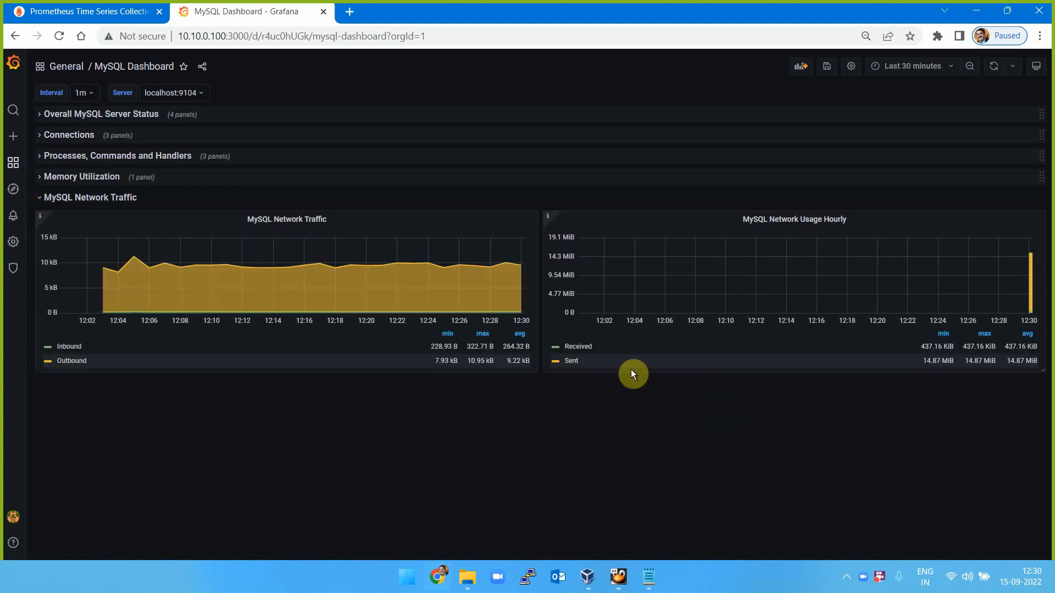
Step: Set the dashboard time range to Last 5 minutes and collapse the MySQL Network Traffic row
left_click(944, 70)
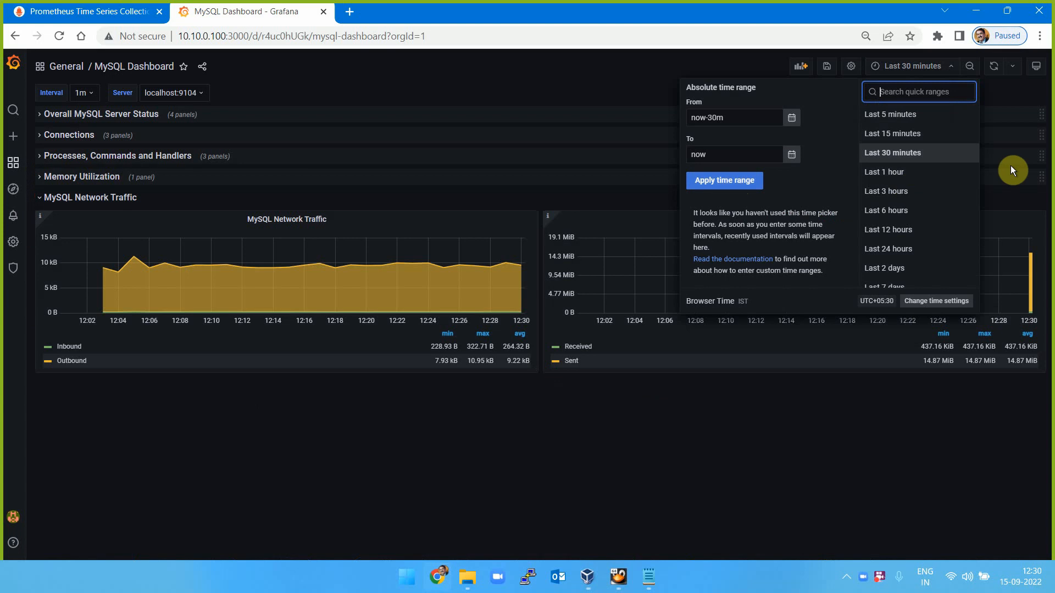
left_click(1021, 162)
left_click(944, 67)
left_click(907, 114)
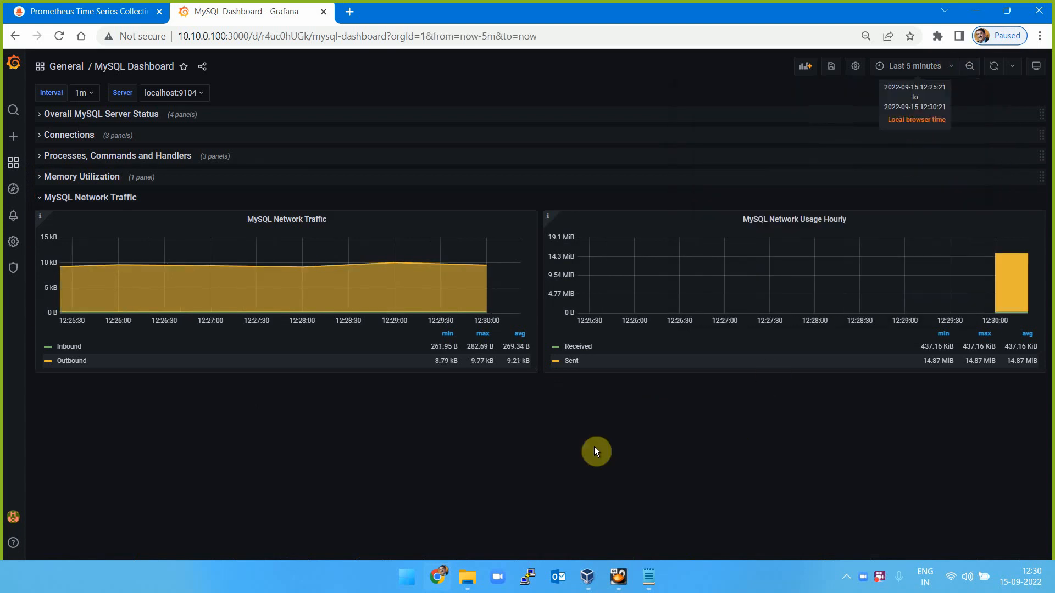
left_click(37, 197)
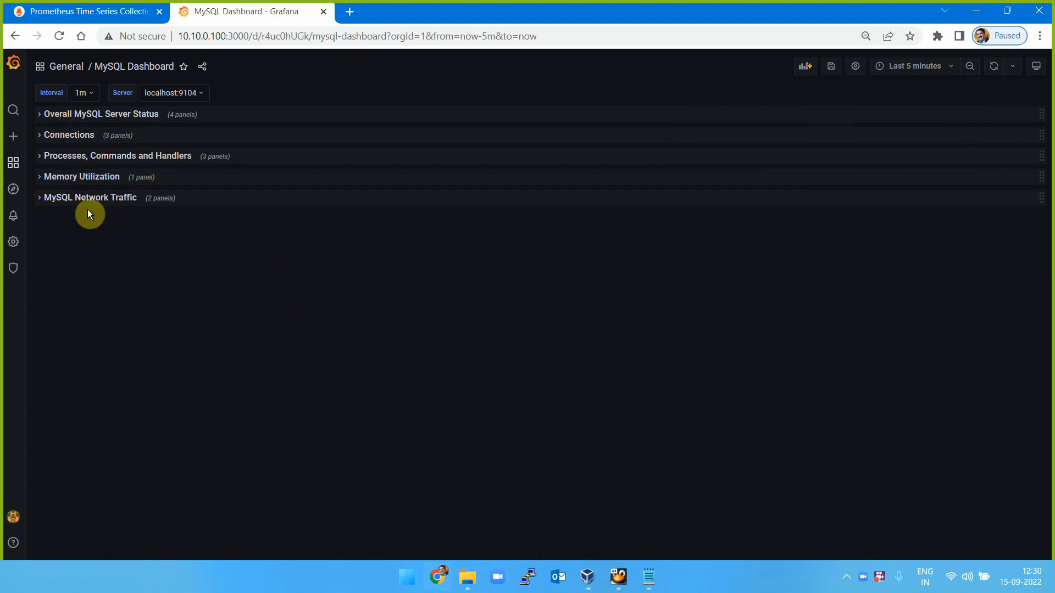
Step: Expand the Overall MySQL Server Status row and examine the MySQL Uptime panel's query in its editor, returning to the dashboard by applying
left_click(39, 114)
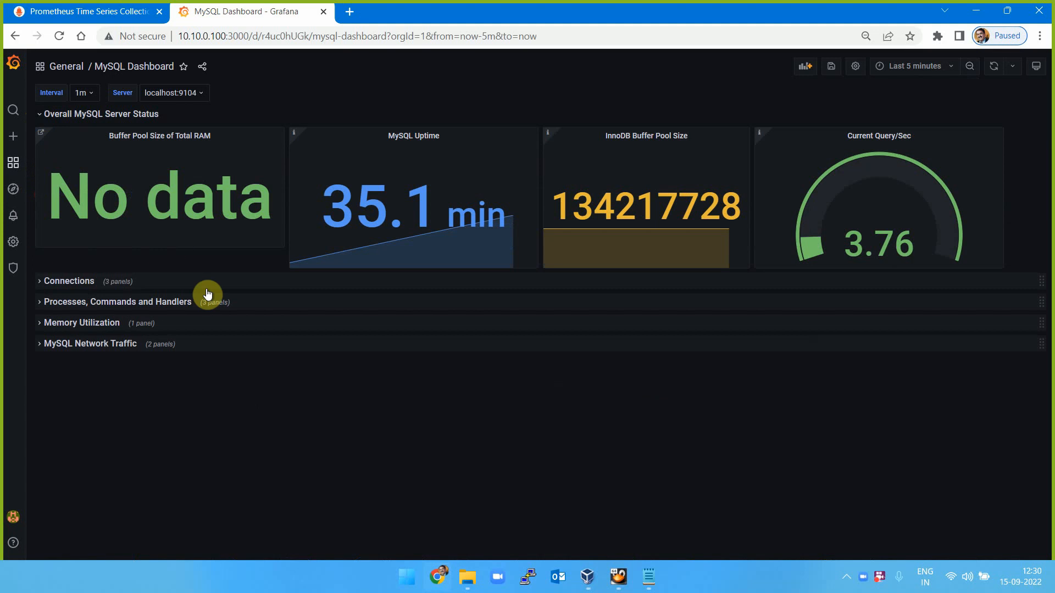
left_click(450, 140)
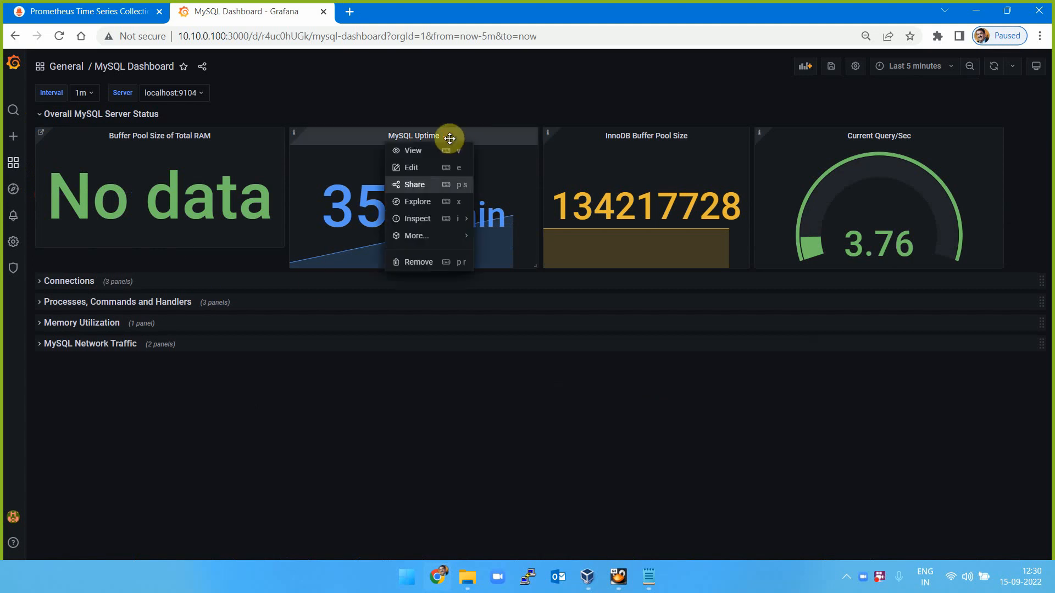
left_click(415, 167)
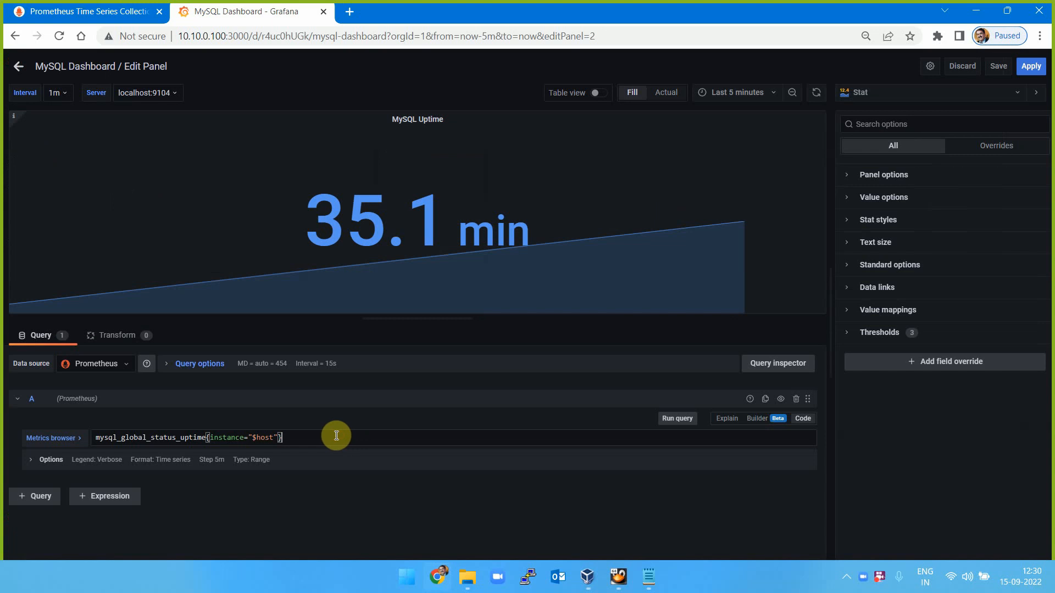
left_click_drag(337, 436, 90, 438)
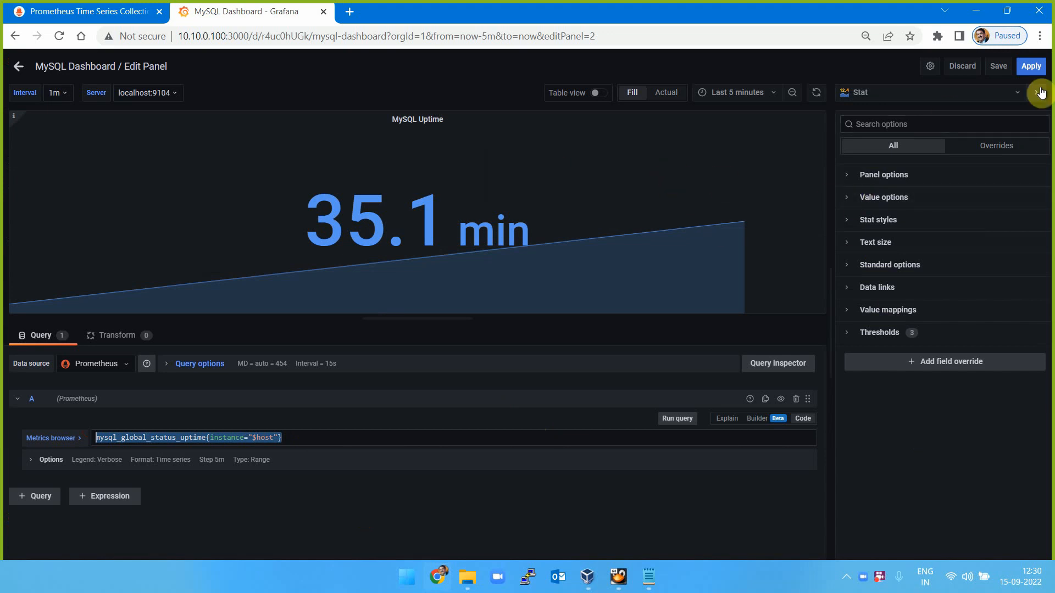
left_click(1031, 66)
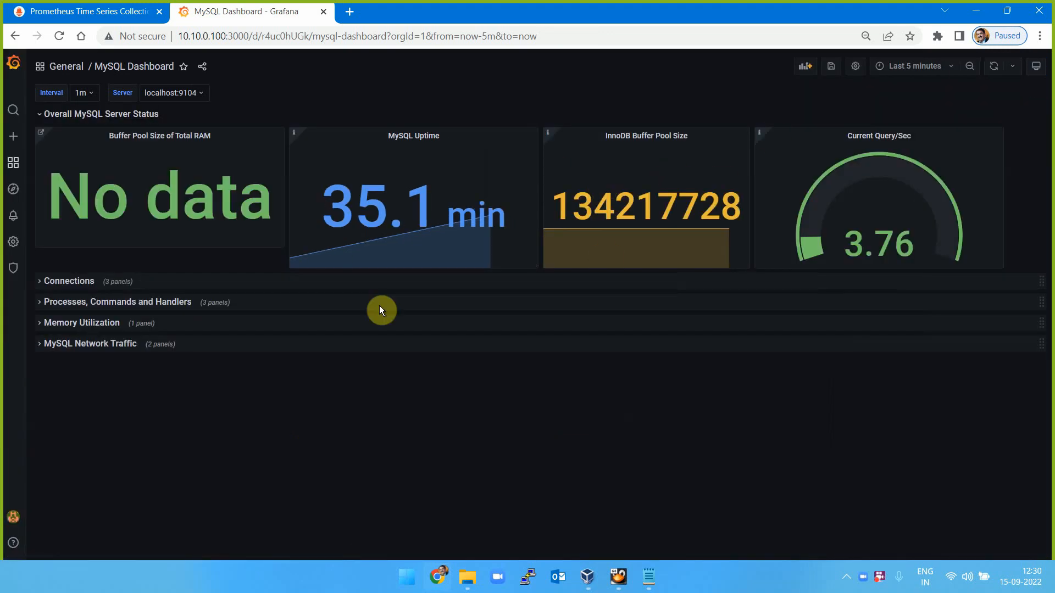